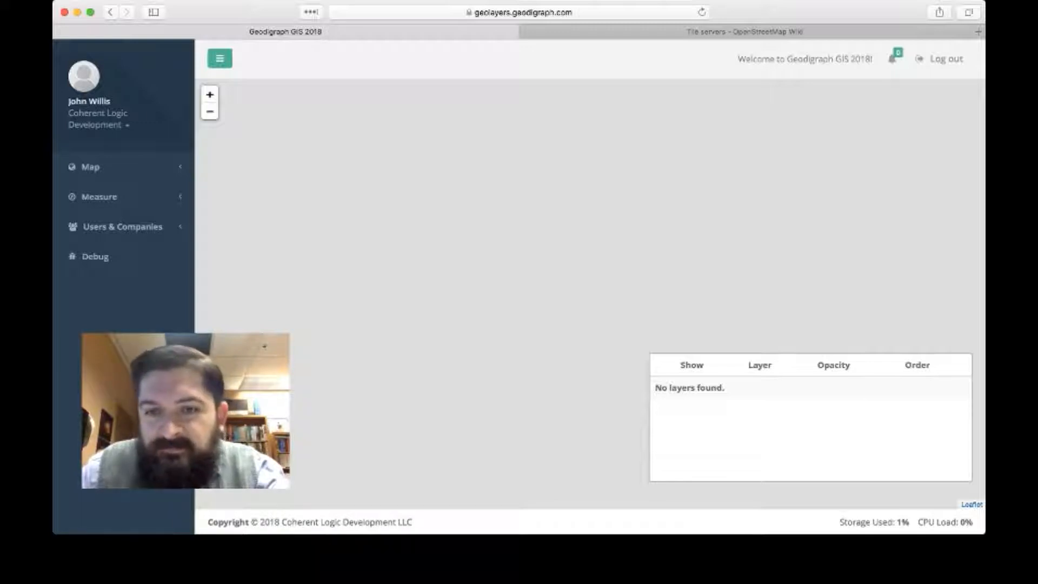
{"action": "left_click_drag", "start_coordinate": [655, 388], "coordinate": [725, 387]}
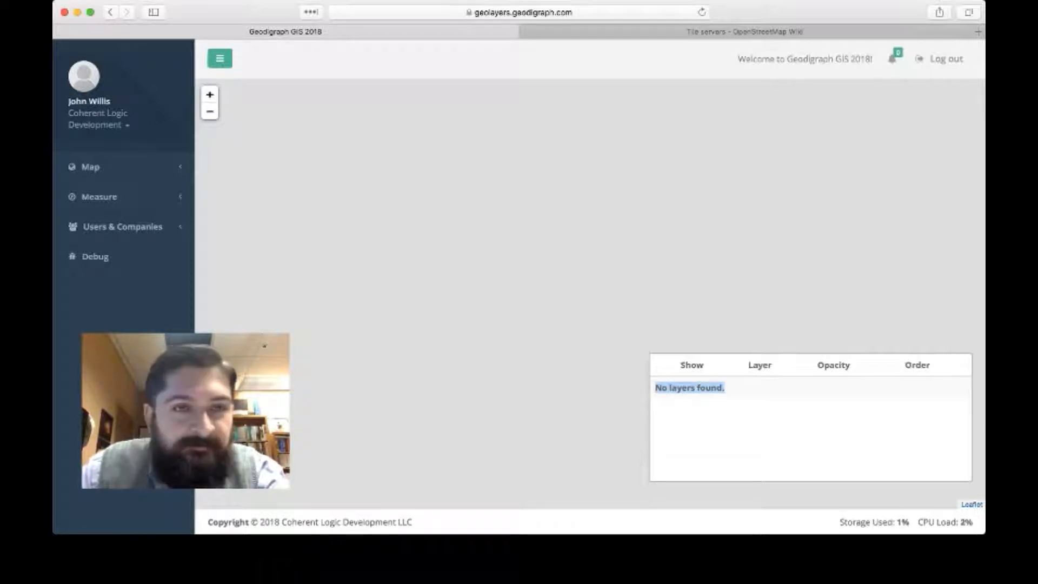
{"action": "left_click", "coordinate": [735, 400]}
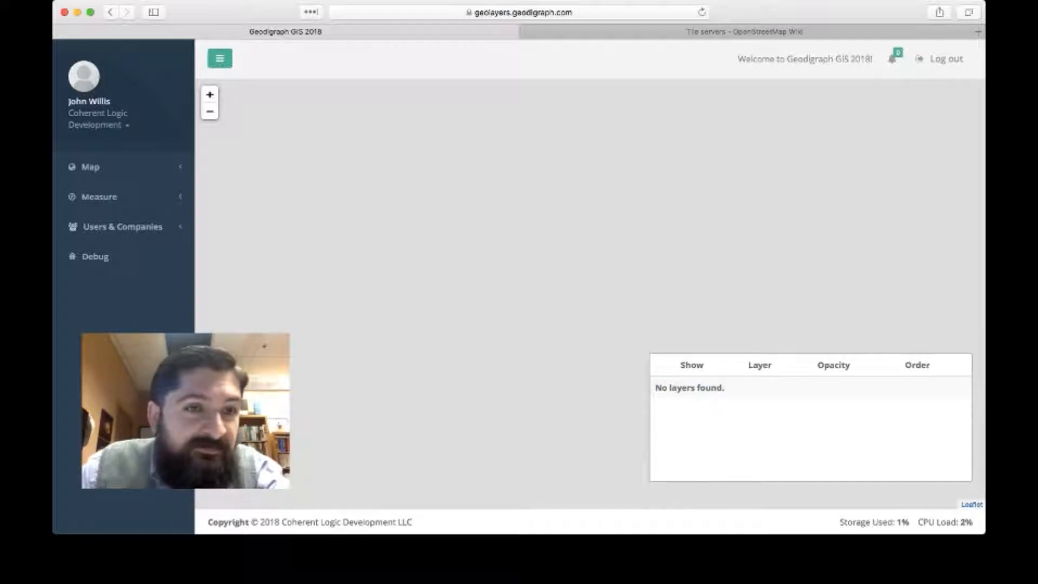
Start adding a new base layer to the map and name it OpenStreetMap
{"action": "left_click", "coordinate": [92, 167]}
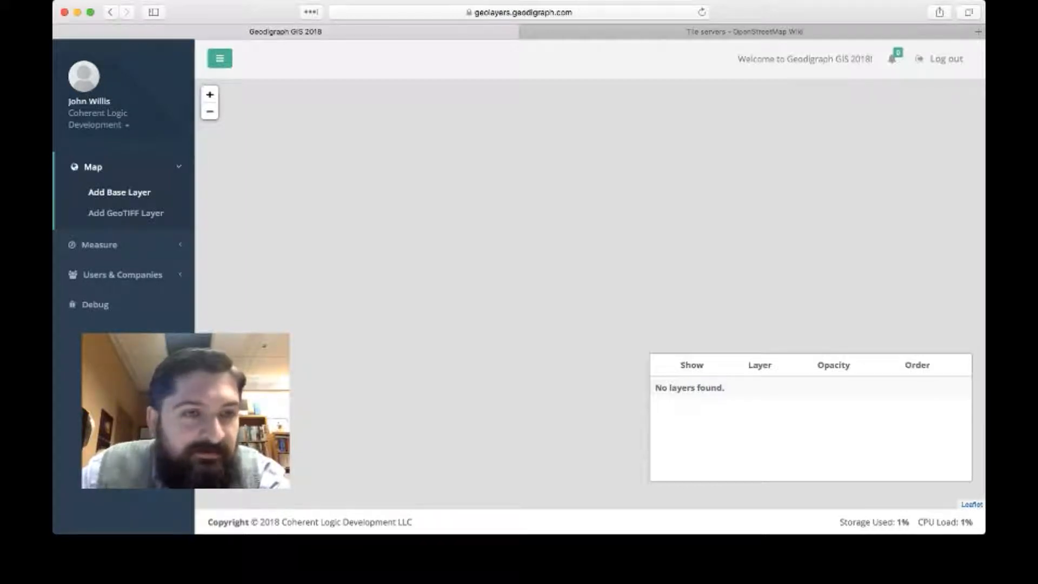
{"action": "left_click", "coordinate": [119, 192]}
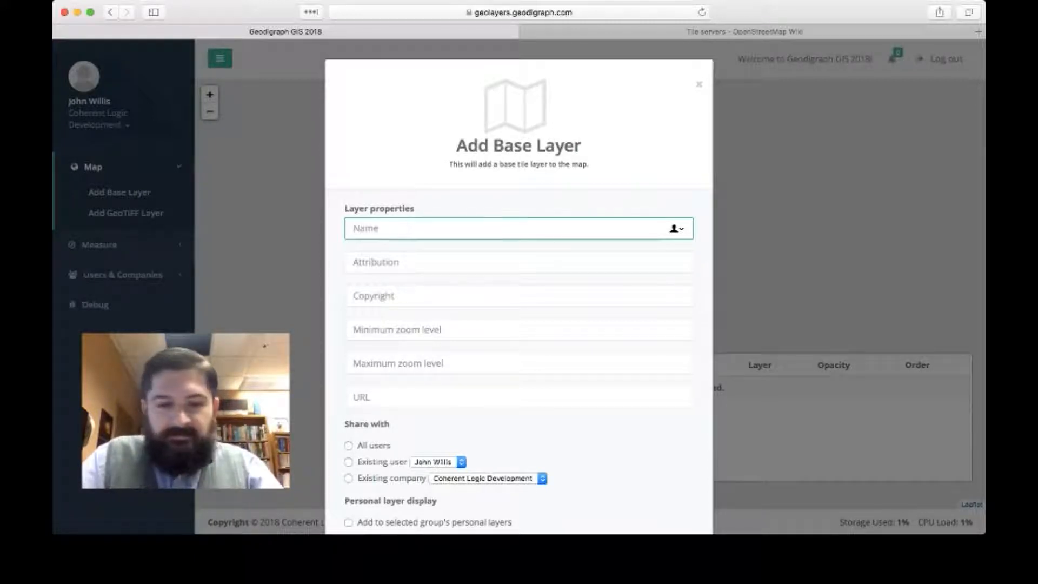
{"action": "type", "text": "OpenStreetMap"}
{"action": "key", "text": "Tab"}
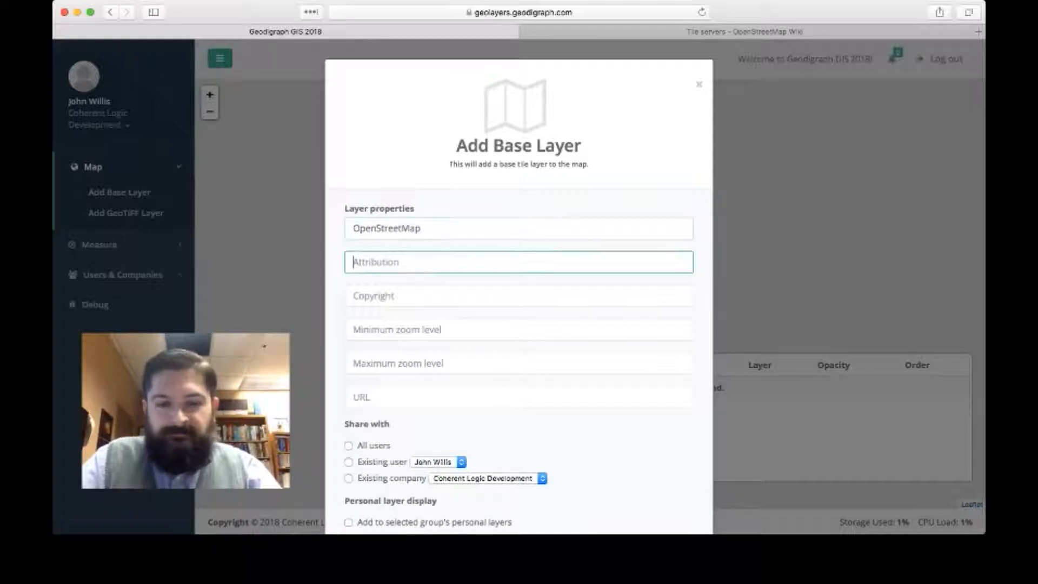
Set the base layer's attribution to "&copy; OpenStreetMap contributors."
{"action": "type", "text": "&copy;"}
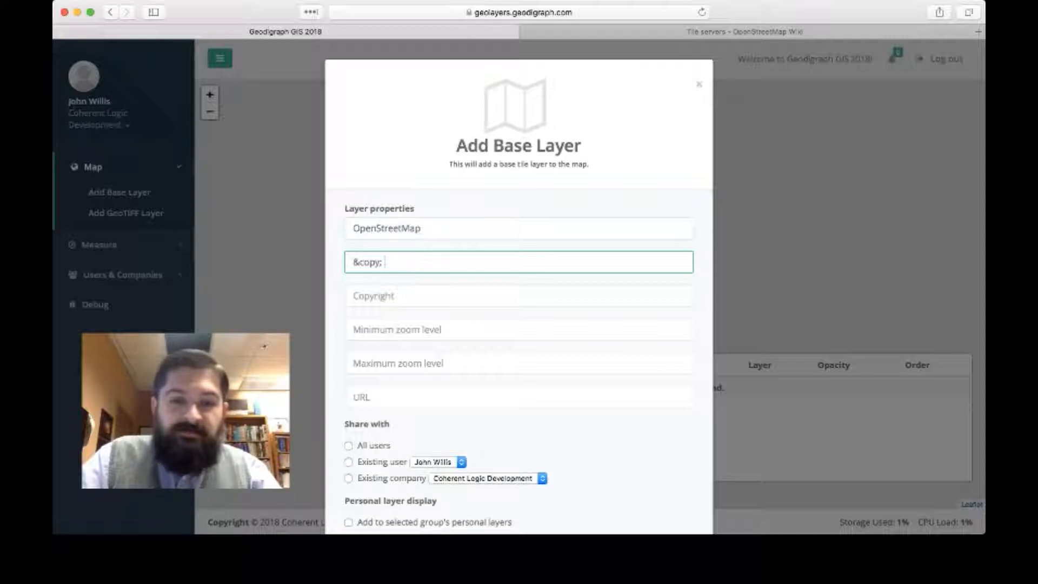
{"action": "type", "text": "OpenStreet"}
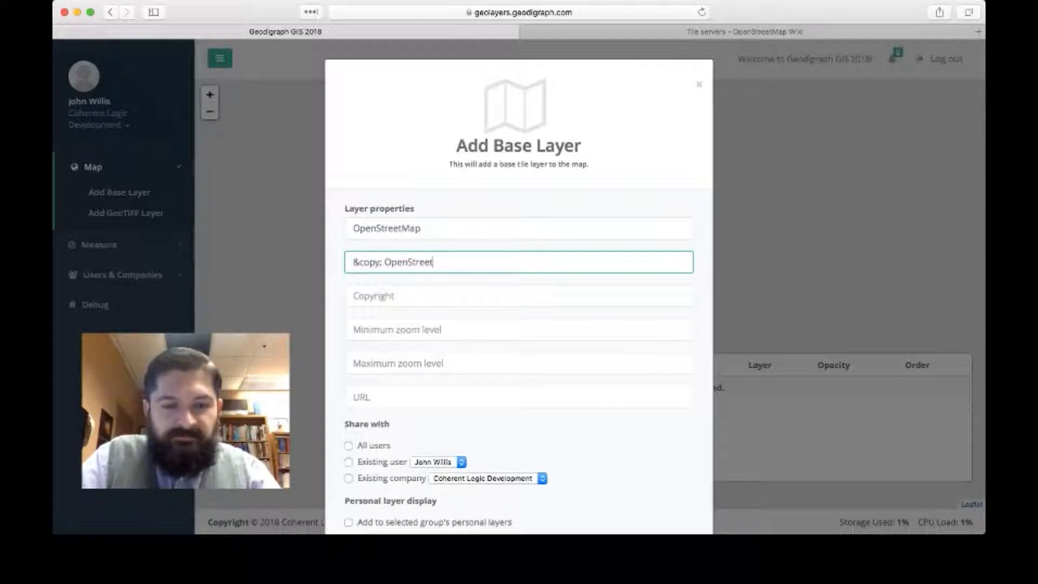
{"action": "type", "text": "Map "}
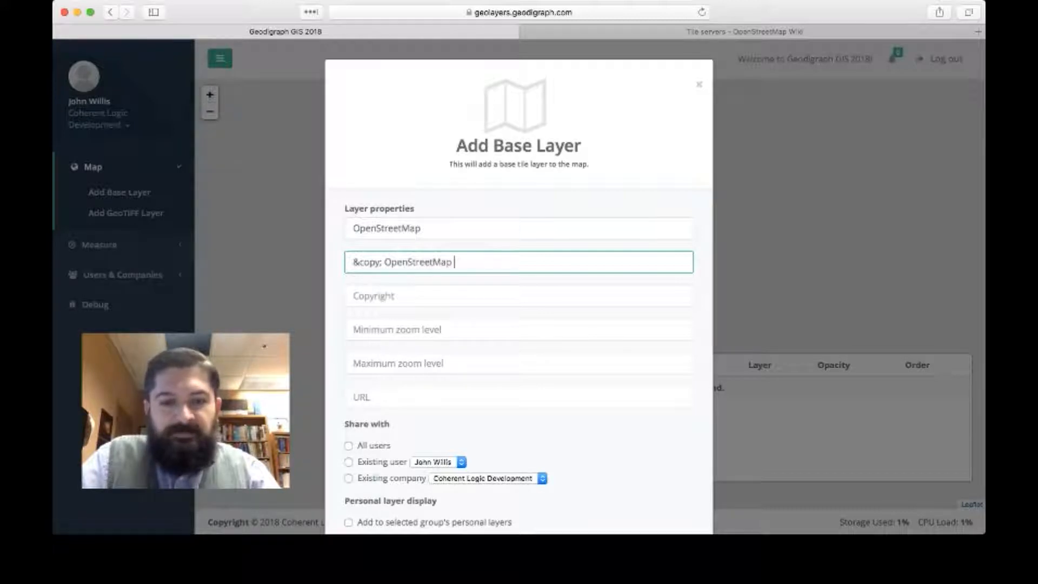
{"action": "type", "text": "contributors"}
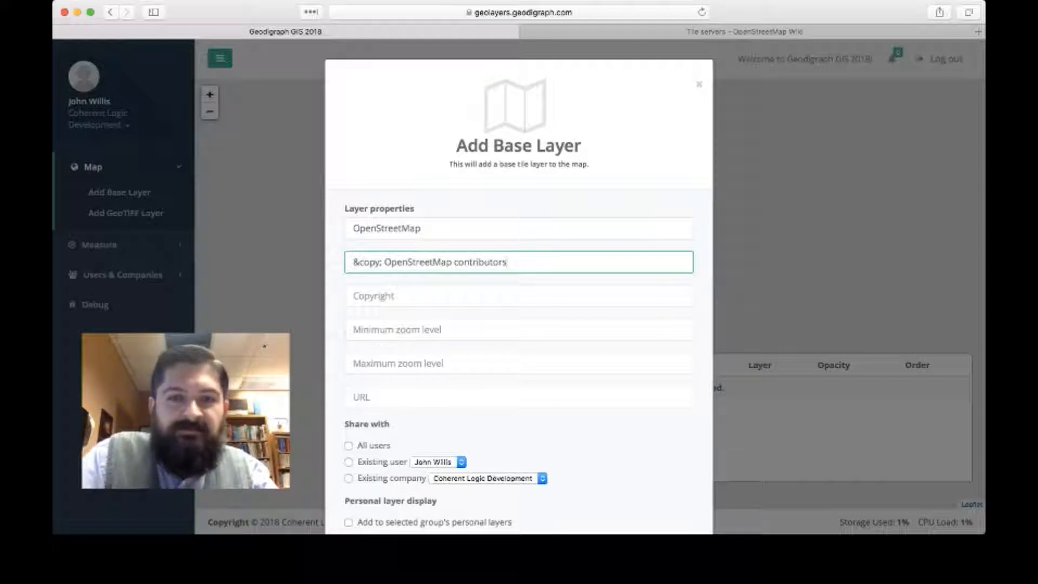
{"action": "type", "text": "."}
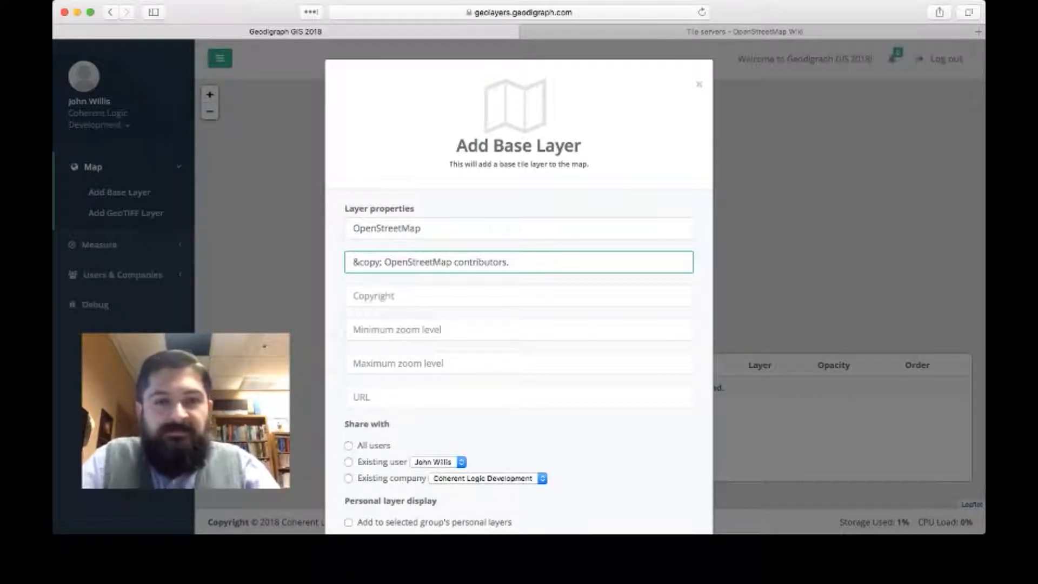
Leave the copyright blank and set the layer's minimum zoom level to 10 and maximum zoom level to 25
{"action": "left_click", "coordinate": [383, 296]}
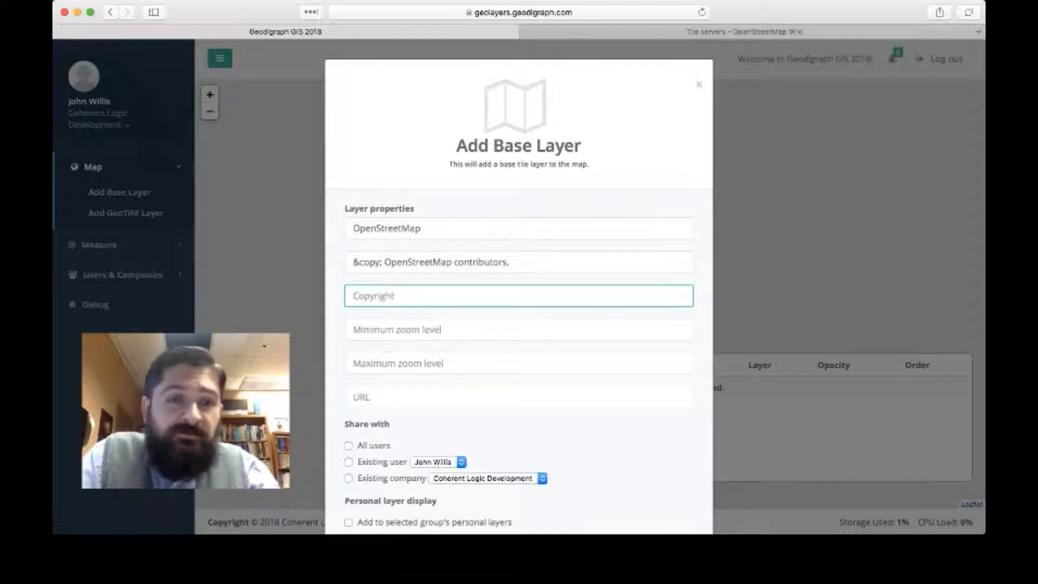
{"action": "key", "text": "Tab"}
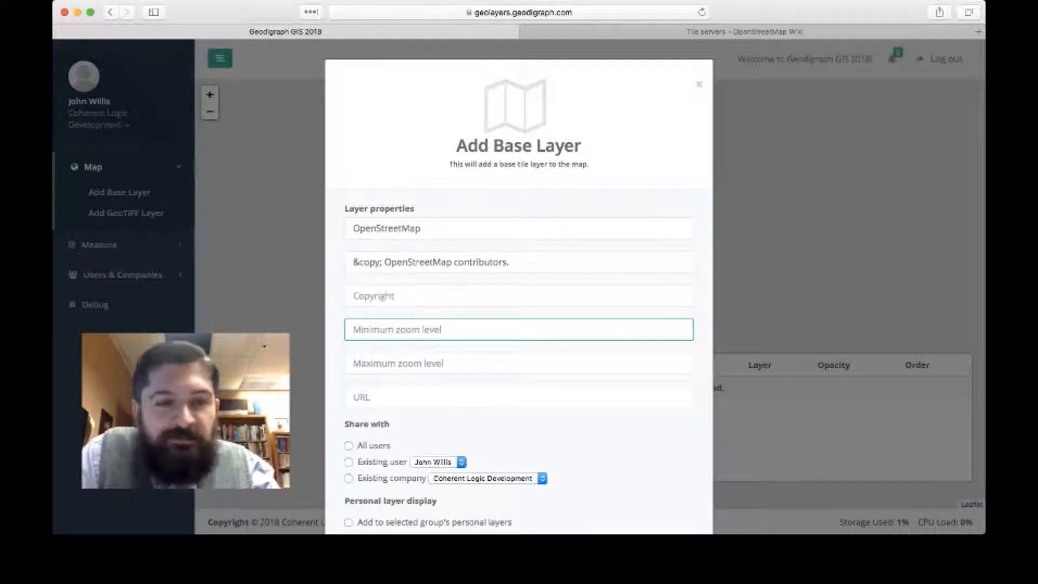
{"action": "type", "text": "10"}
{"action": "key", "text": "Tab"}
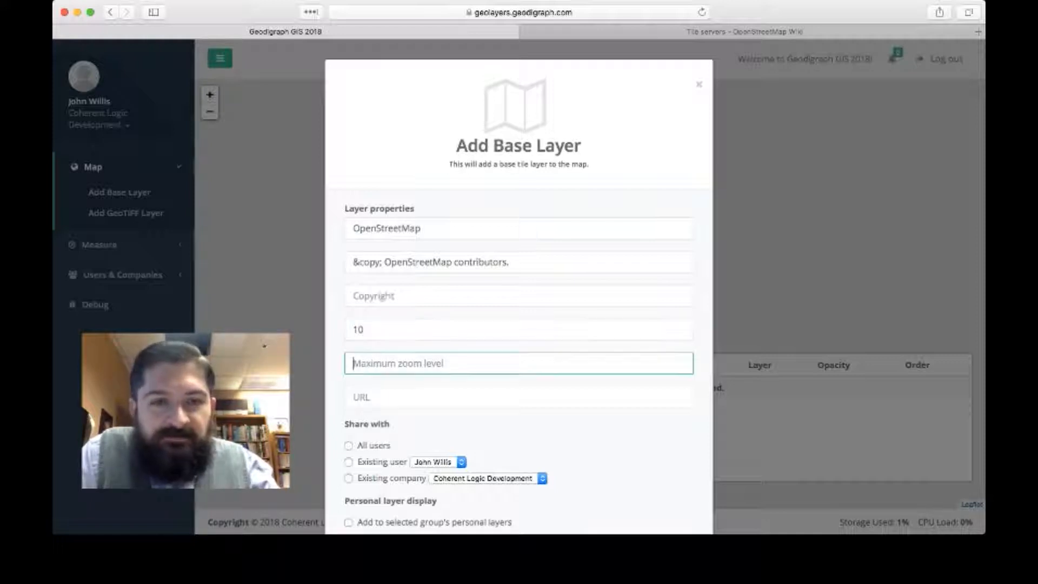
{"action": "type", "text": "25"}
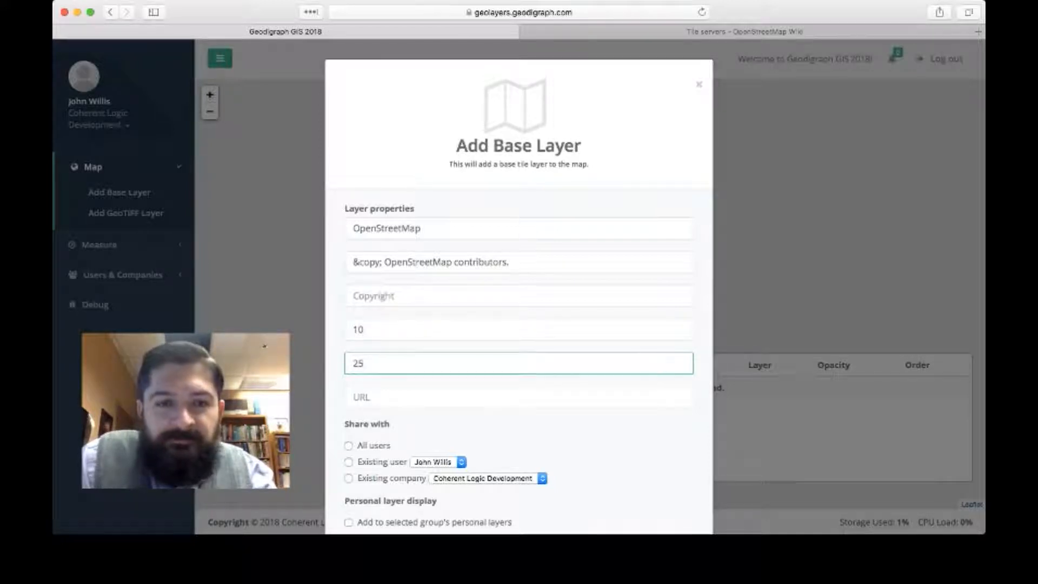
{"action": "key", "text": "Tab"}
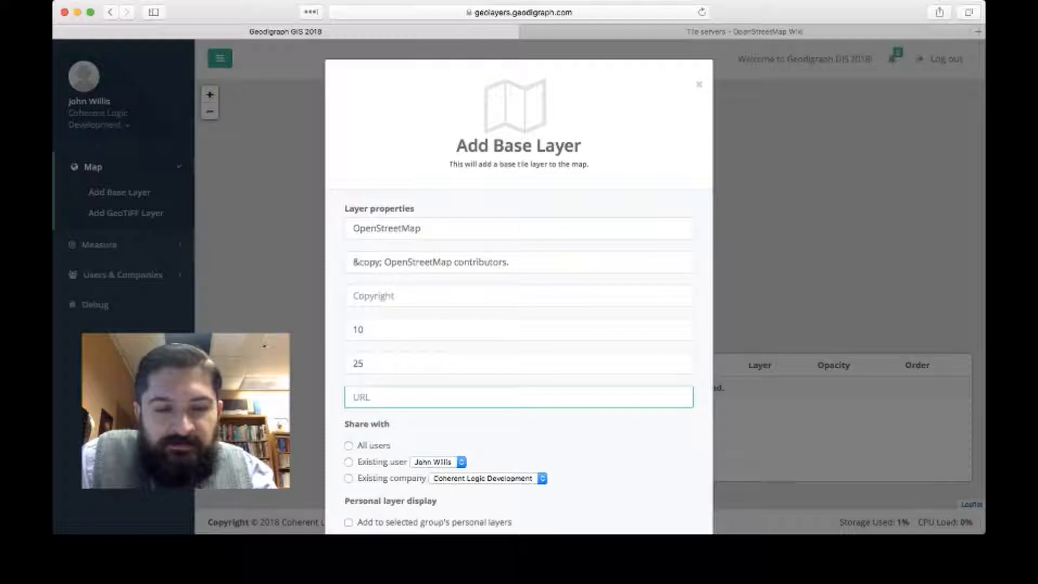
{"action": "type", "text": "https://a.tile.openstreetmap.org/${z}/${x}/${y}.png"}
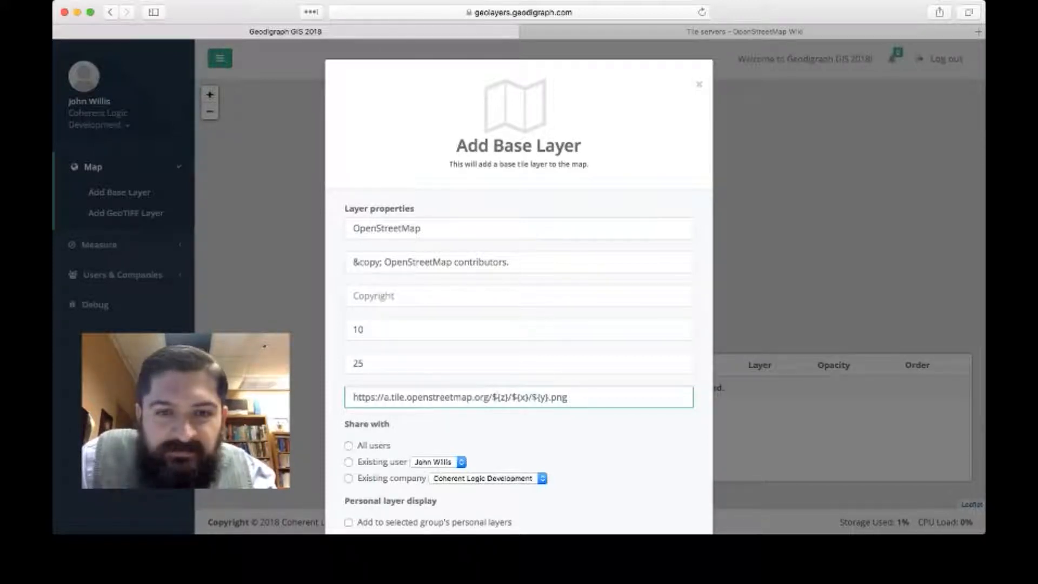
{"action": "left_click", "coordinate": [494, 397]}
{"action": "key", "text": "BackSpace"}
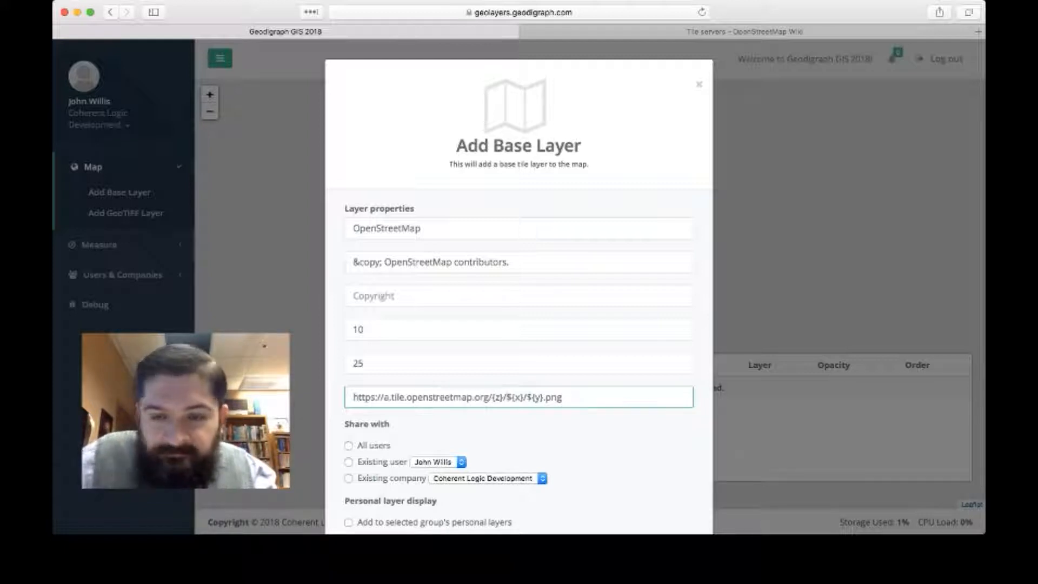
{"action": "left_click", "coordinate": [510, 397]}
{"action": "key", "text": "BackSpace"}
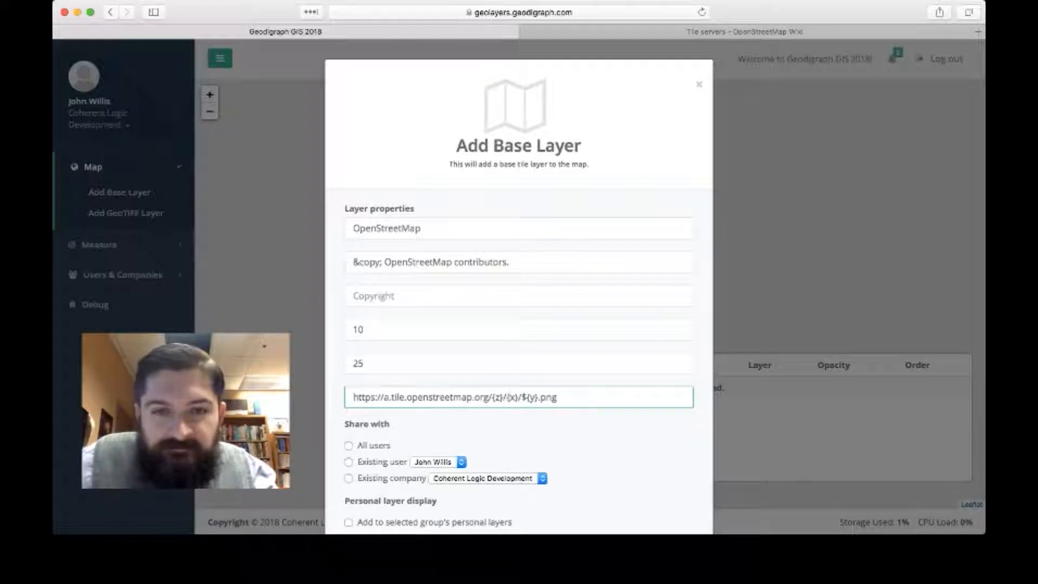
{"action": "left_click", "coordinate": [526, 397]}
{"action": "key", "text": "BackSpace"}
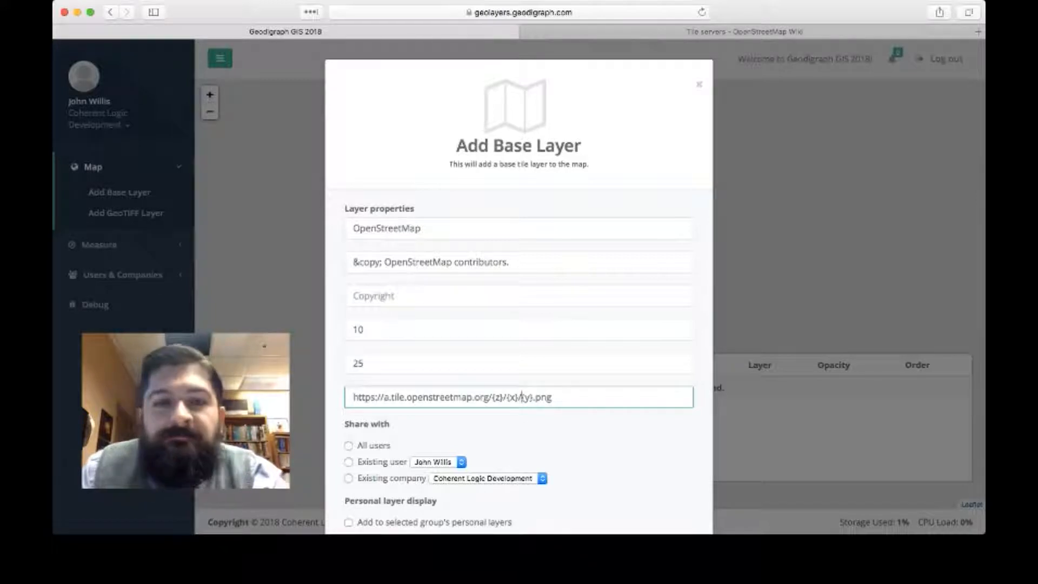
Share the layer with all users, add it to the group's and your own personal layers and all new user accounts, and submit it
{"action": "scroll", "coordinate": [519, 292], "scroll_direction": "down", "scroll_amount": 4}
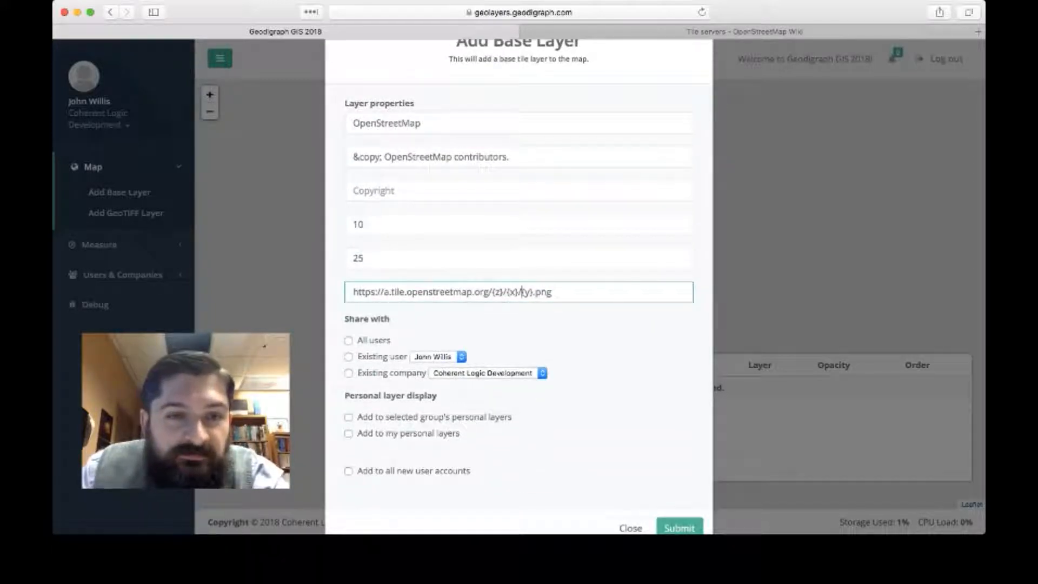
{"action": "left_click", "coordinate": [348, 341]}
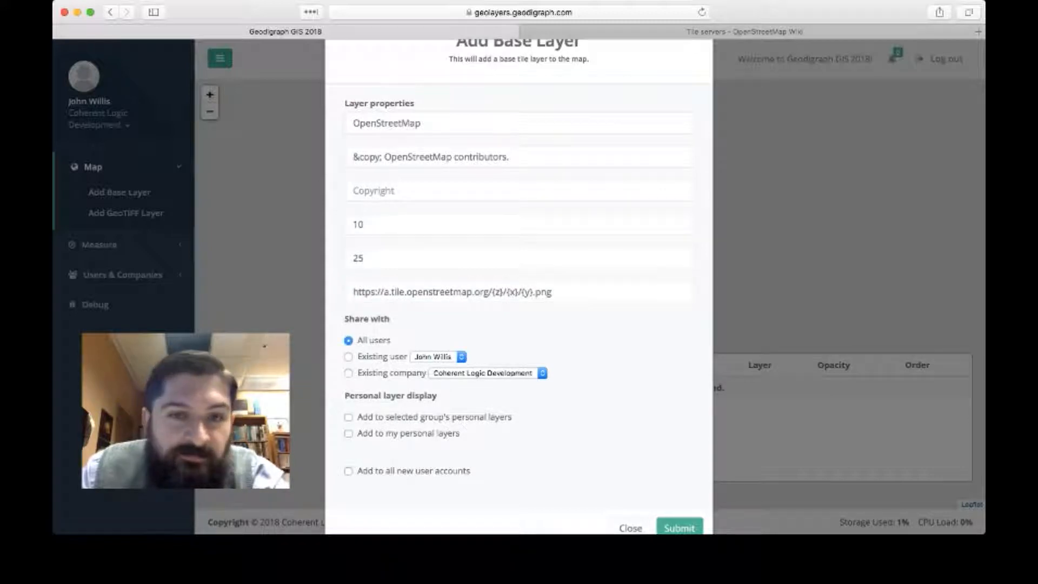
{"action": "scroll", "coordinate": [519, 292], "scroll_direction": "down", "scroll_amount": 2}
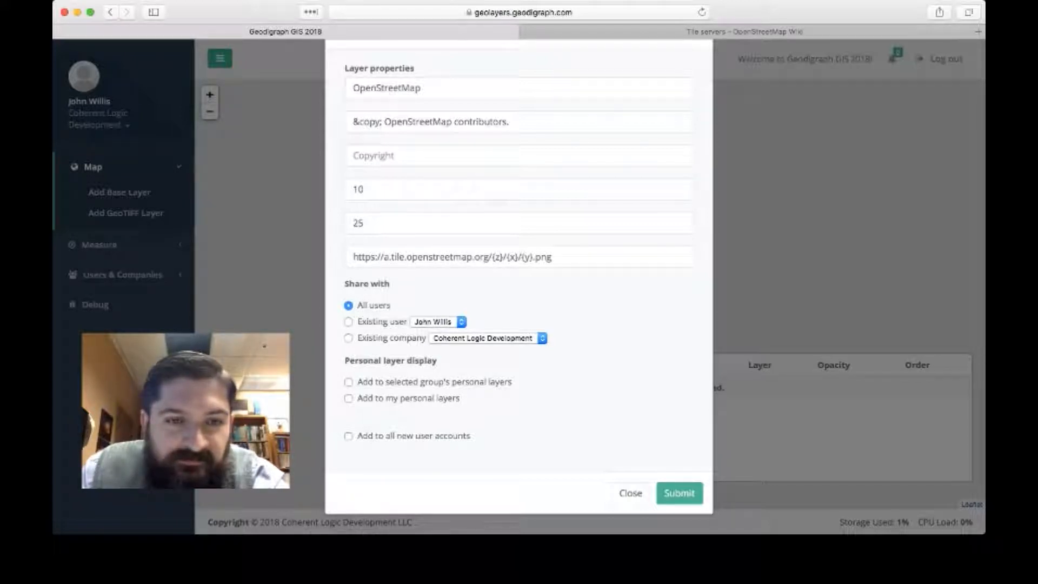
{"action": "left_click", "coordinate": [349, 382]}
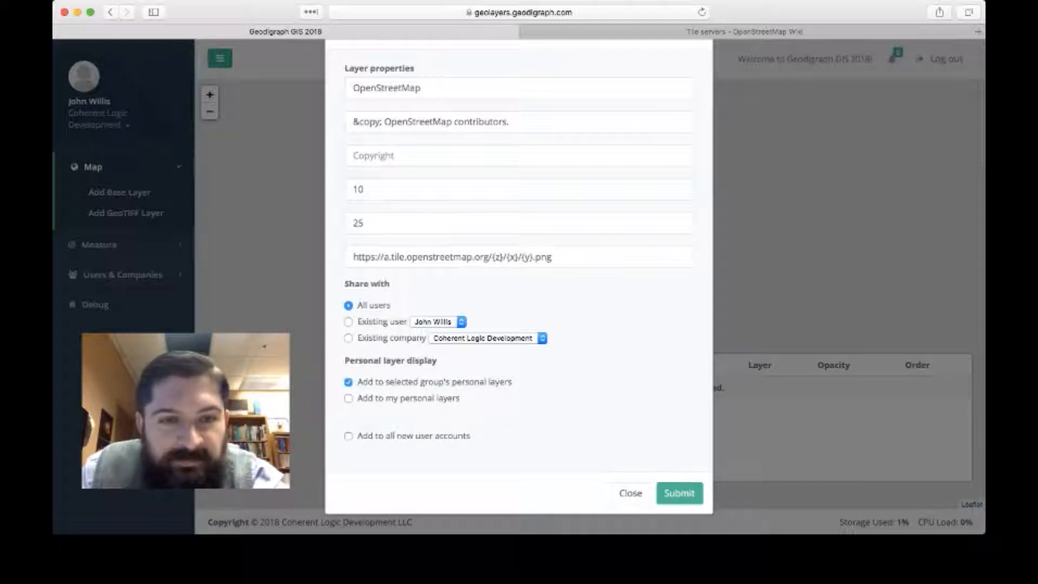
{"action": "left_click", "coordinate": [349, 399]}
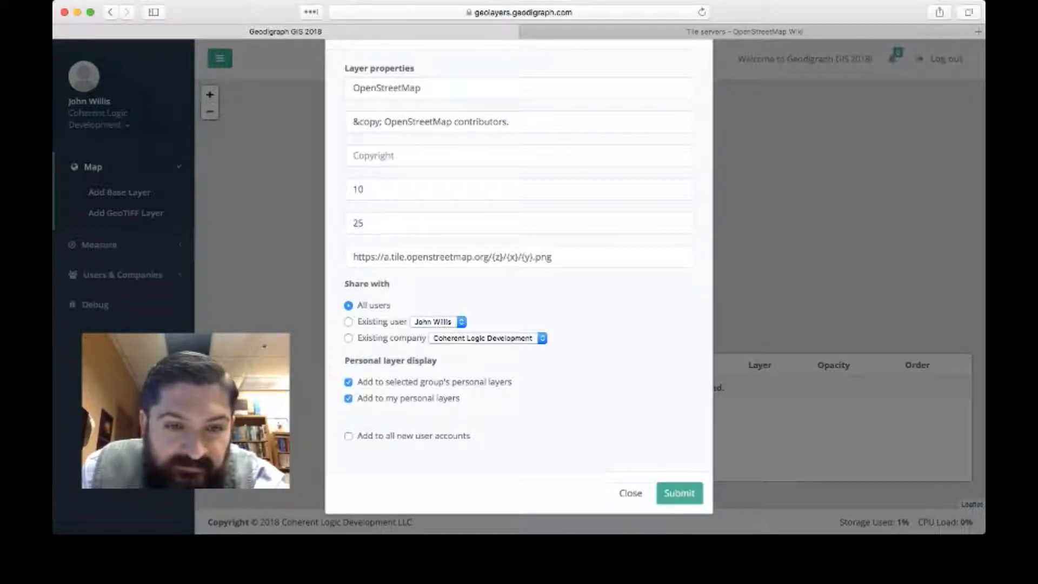
{"action": "left_click", "coordinate": [348, 437]}
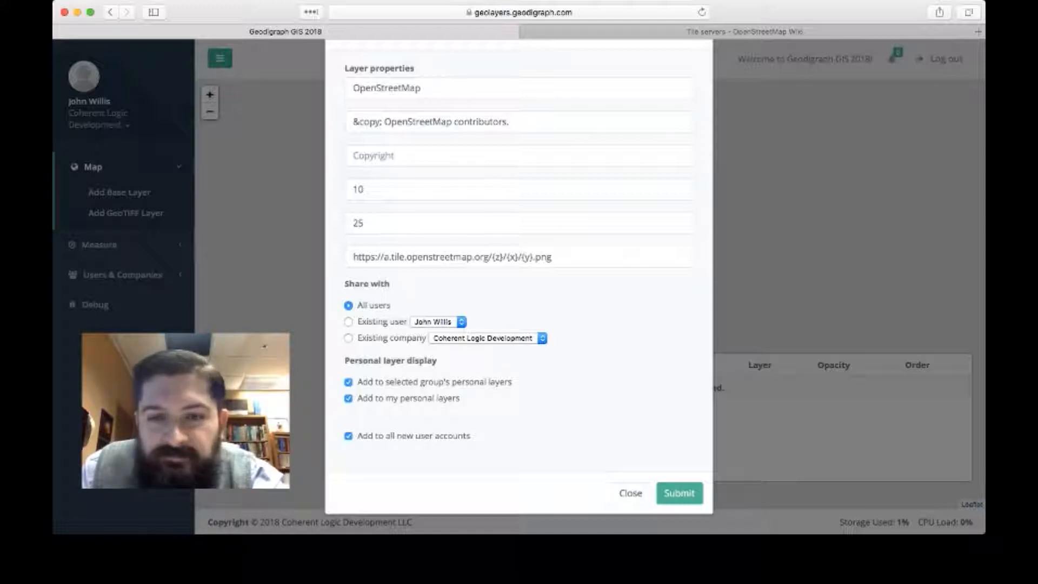
{"action": "left_click", "coordinate": [679, 493]}
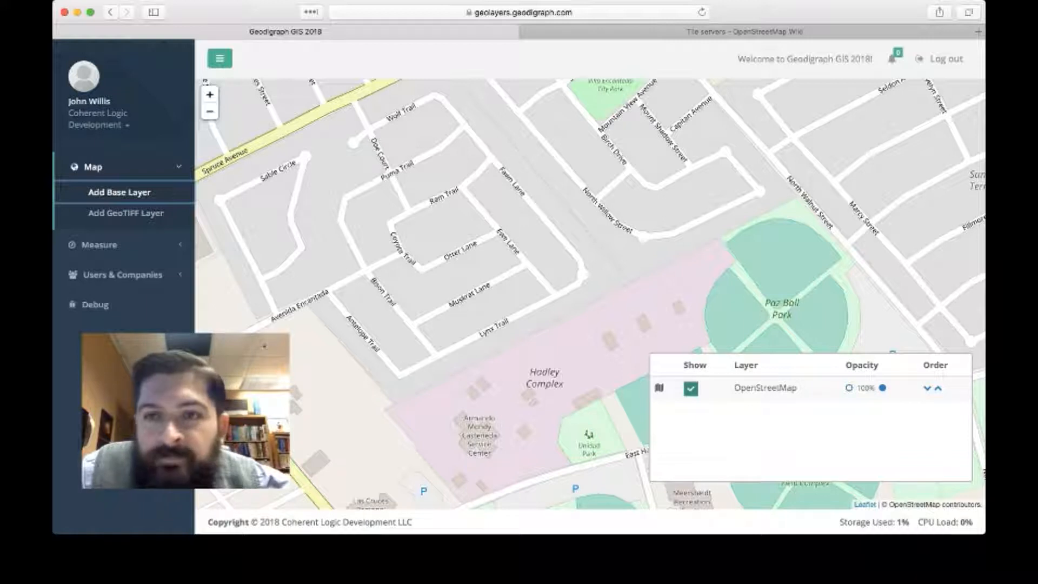
Examine the OpenStreetMap base layer around Spruce Avenue by panning the map and zooming out and in
{"action": "left_click_drag", "start_coordinate": [541, 216], "coordinate": [643, 249]}
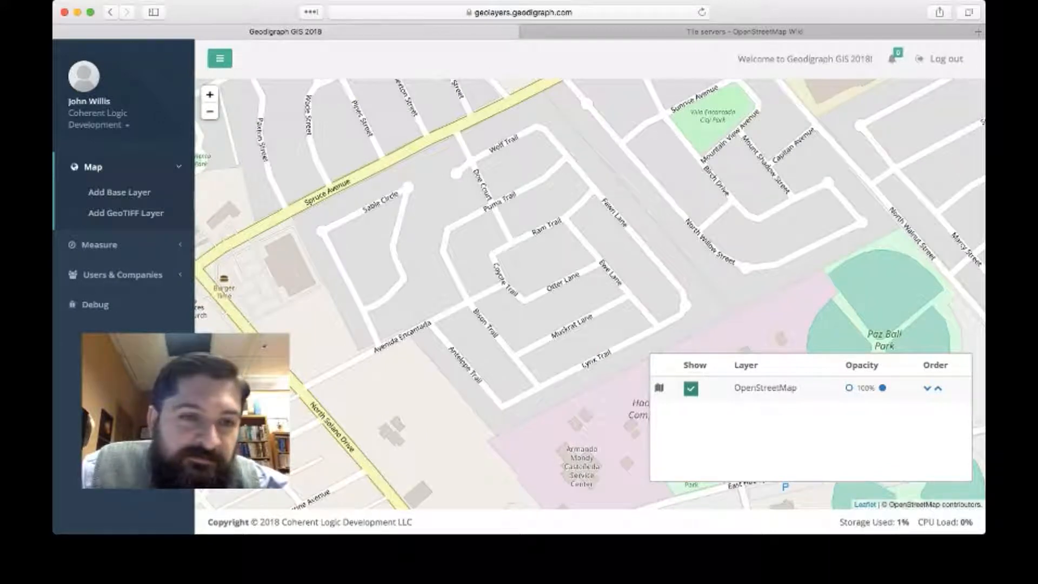
{"action": "left_click_drag", "start_coordinate": [643, 248], "coordinate": [669, 363]}
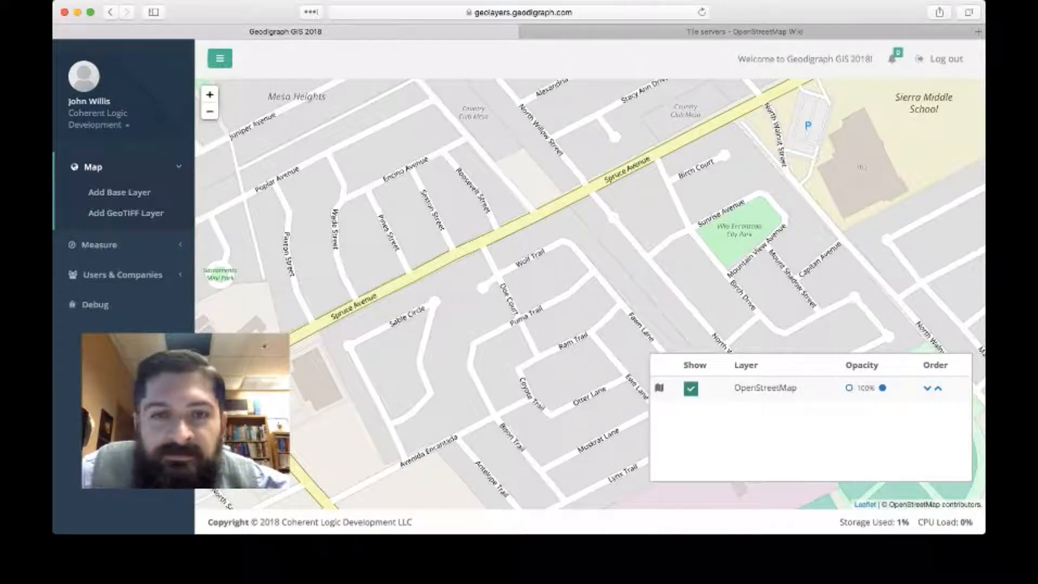
{"action": "left_click_drag", "start_coordinate": [594, 324], "coordinate": [607, 396]}
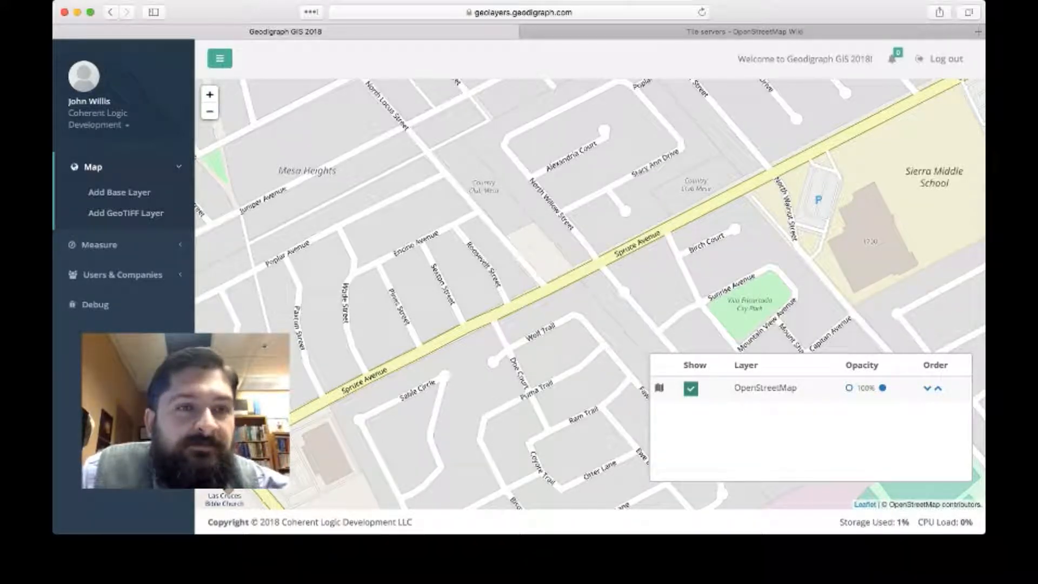
{"action": "left_click", "coordinate": [210, 111]}
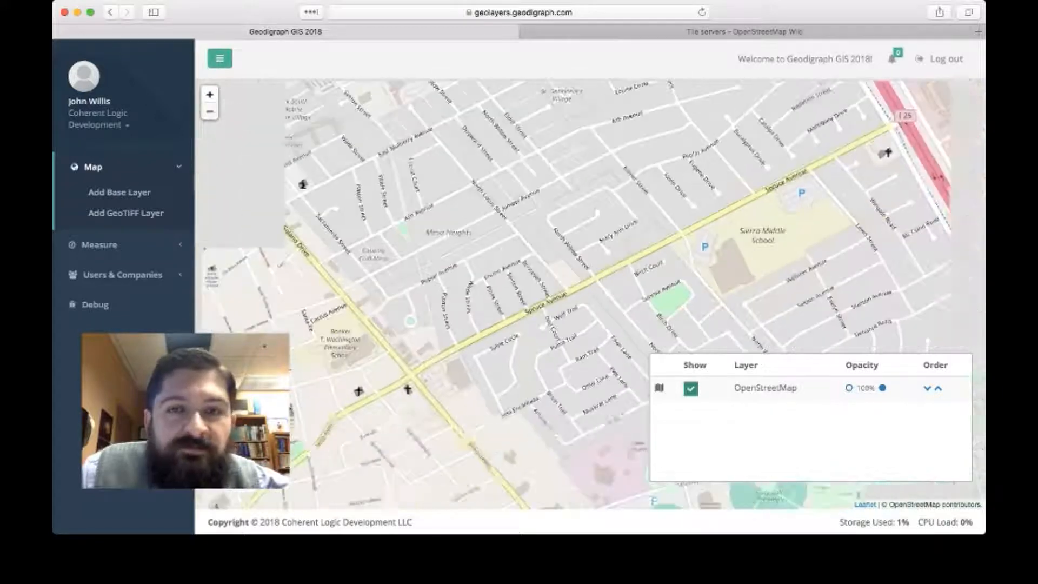
{"action": "left_click", "coordinate": [210, 112]}
{"action": "left_click", "coordinate": [210, 95]}
{"action": "scroll", "coordinate": [588, 296], "scroll_direction": "up", "scroll_amount": 3}
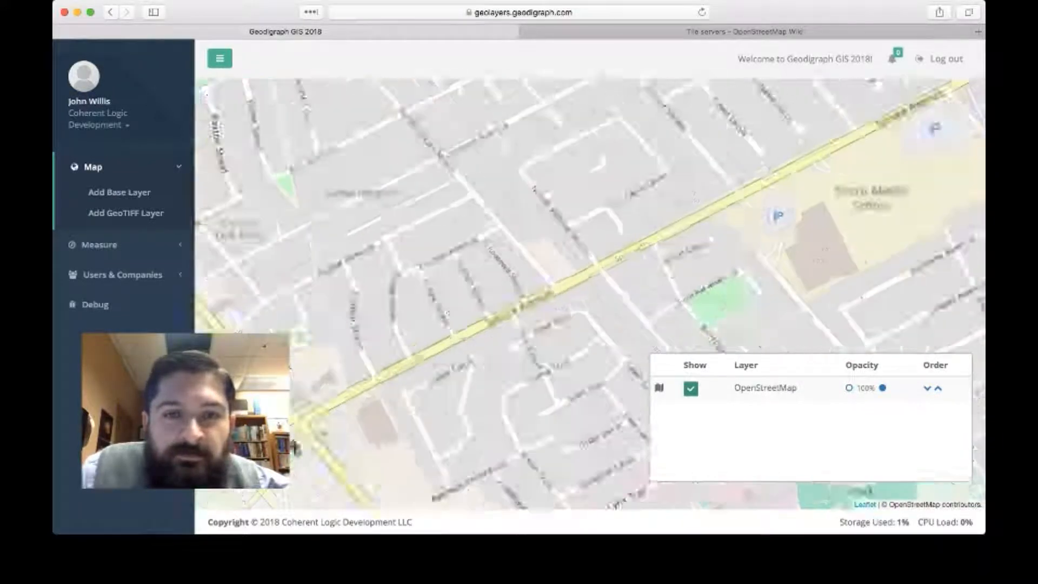
{"action": "scroll", "coordinate": [439, 358], "scroll_direction": "down", "scroll_amount": 5}
{"action": "scroll", "coordinate": [441, 356], "scroll_direction": "up", "scroll_amount": 5}
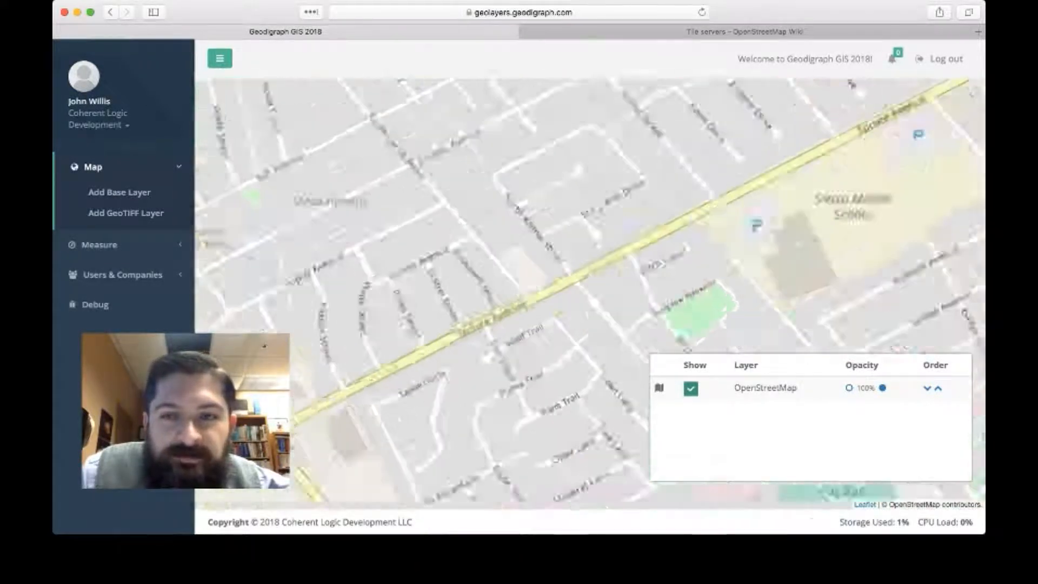
{"action": "scroll", "coordinate": [441, 357], "scroll_direction": "down", "scroll_amount": 3}
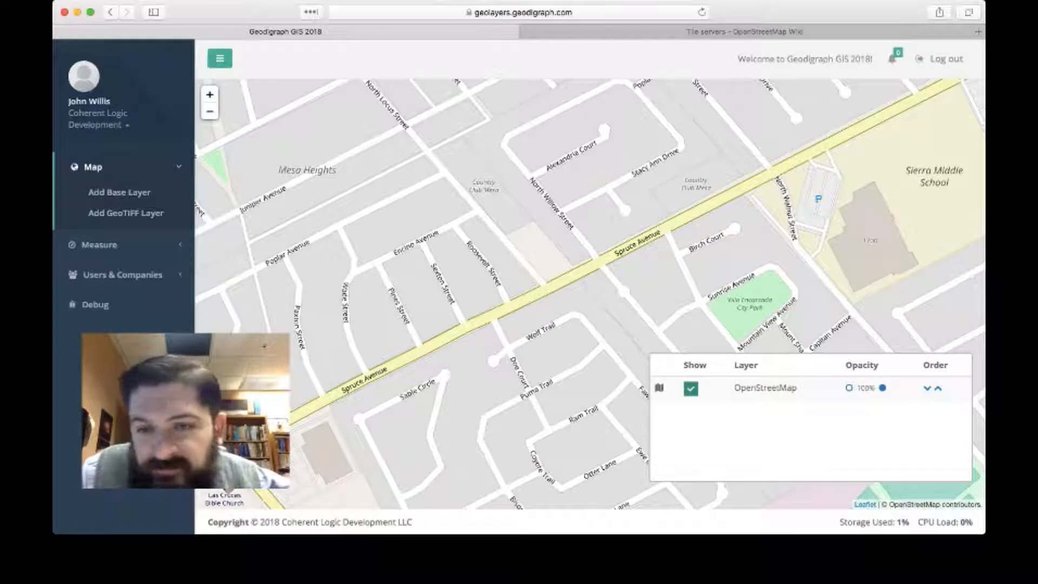
Hide the OpenStreetMap layer on the map and show it again
{"action": "left_click", "coordinate": [691, 389]}
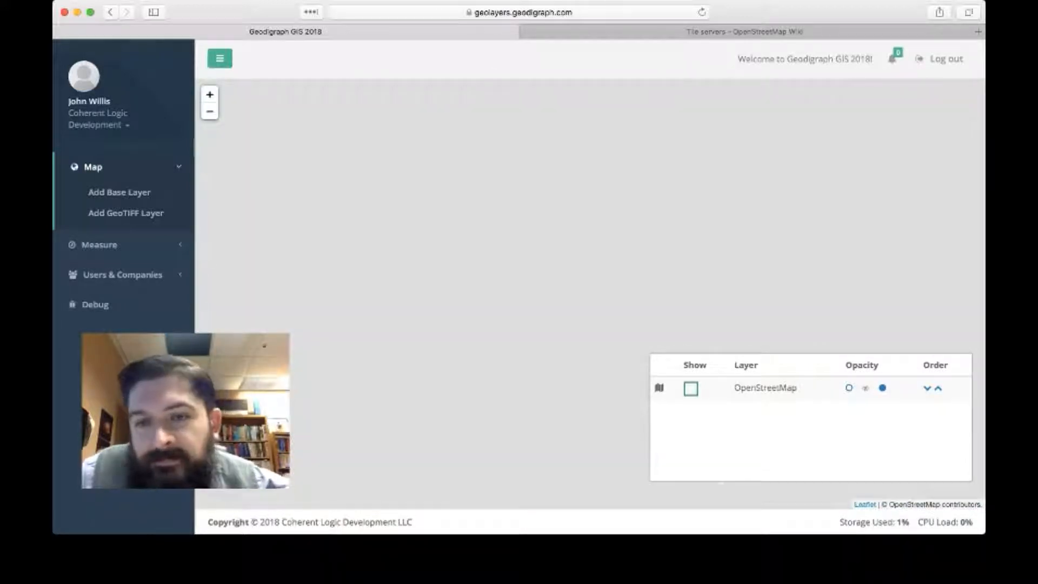
{"action": "left_click", "coordinate": [691, 389]}
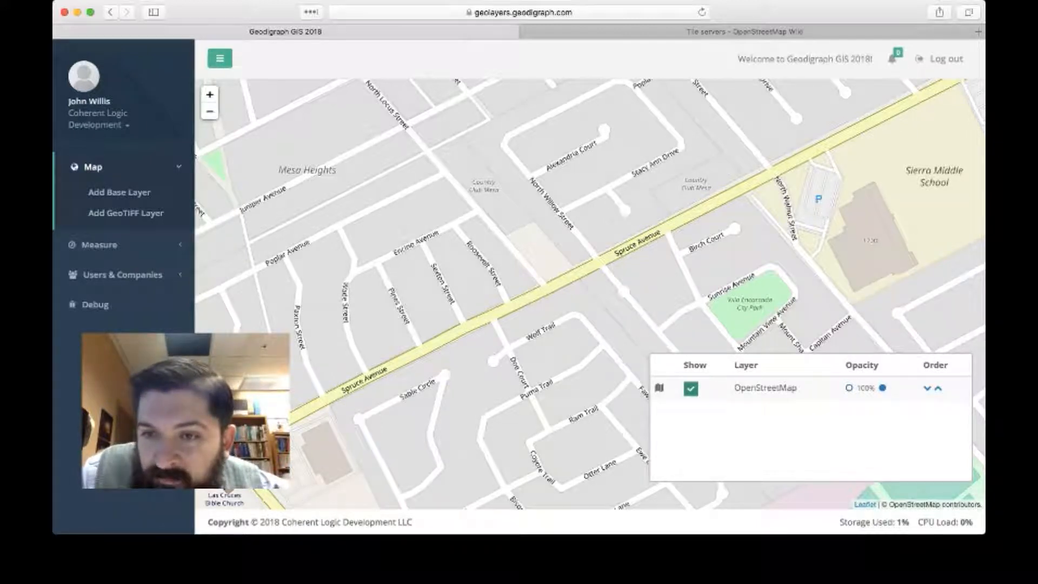
Lower the OpenStreetMap layer's opacity step by step until the layer is fully transparent
{"action": "left_click", "coordinate": [849, 388]}
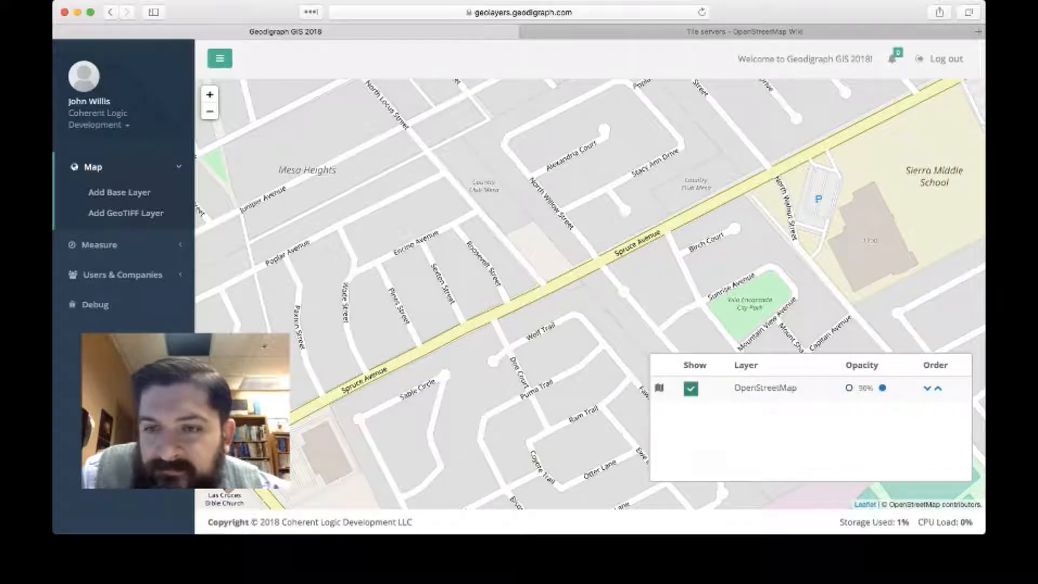
{"action": "left_click", "coordinate": [849, 389]}
{"action": "left_click", "coordinate": [849, 388]}
{"action": "left_click", "coordinate": [849, 388]}
{"action": "left_click", "coordinate": [849, 388]}
{"action": "left_click", "coordinate": [849, 389]}
{"action": "left_click", "coordinate": [849, 389]}
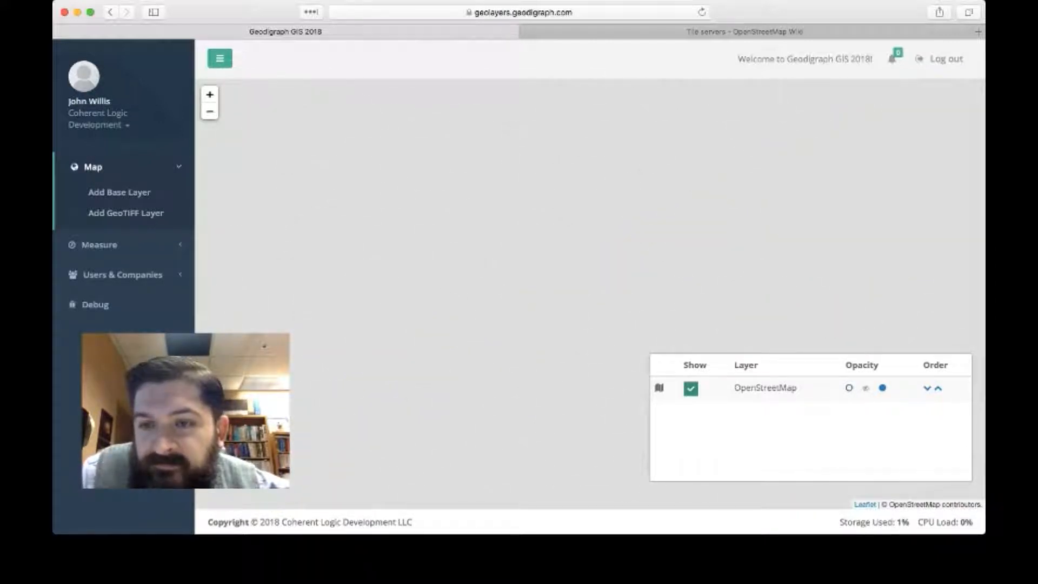
Raise the OpenStreetMap layer's opacity step by step to 100%
{"action": "left_click", "coordinate": [883, 388]}
{"action": "left_click", "coordinate": [883, 388]}
{"action": "left_click", "coordinate": [883, 388]}
{"action": "left_click", "coordinate": [883, 388]}
{"action": "left_click", "coordinate": [883, 388]}
{"action": "left_click", "coordinate": [883, 388]}
{"action": "left_click", "coordinate": [883, 388]}
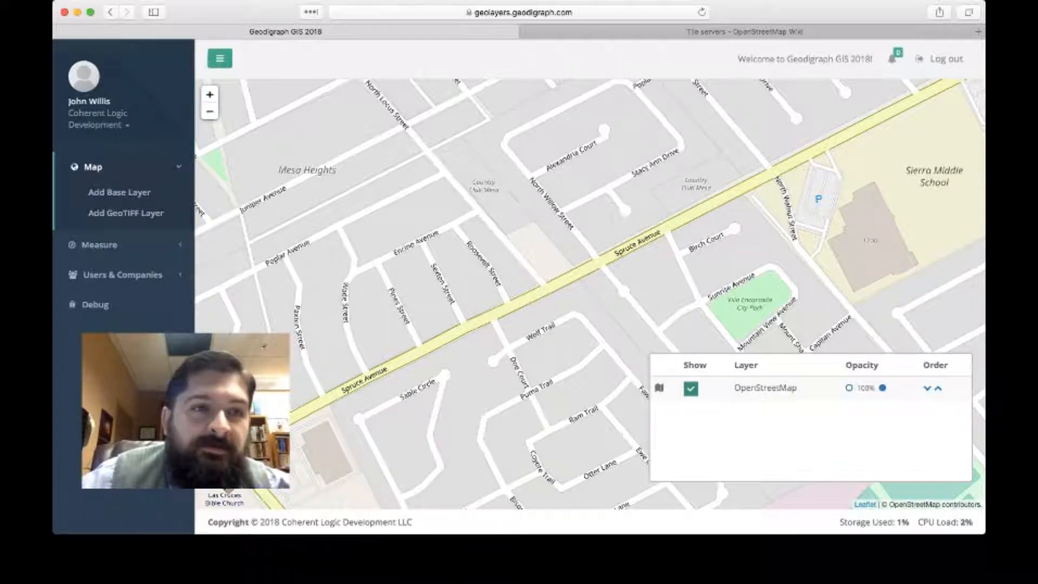
Collapse the navigation sidebar to its compact form and expand it again
{"action": "left_click", "coordinate": [220, 58]}
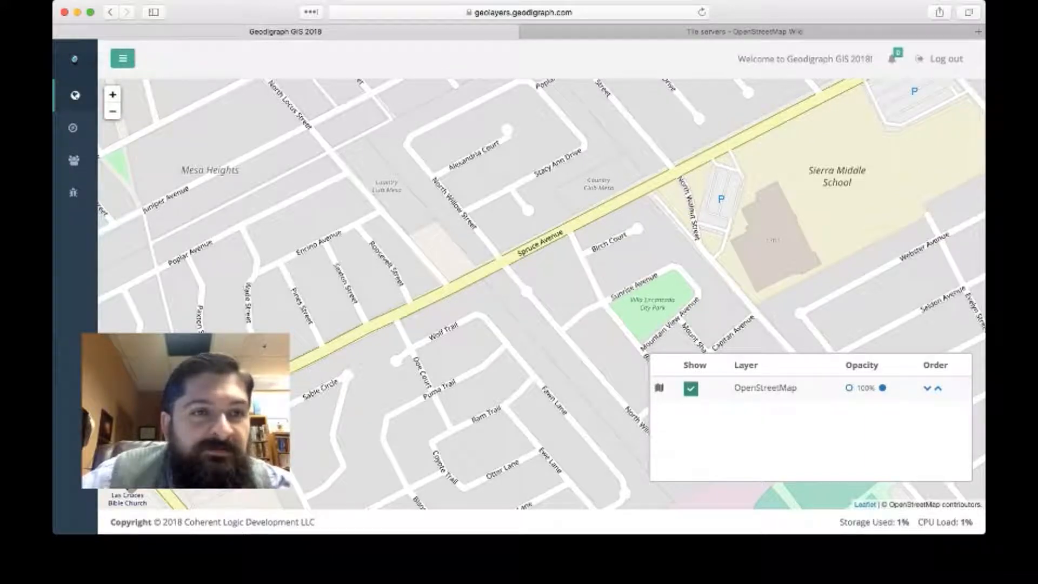
{"action": "mouse_move", "coordinate": [75, 96]}
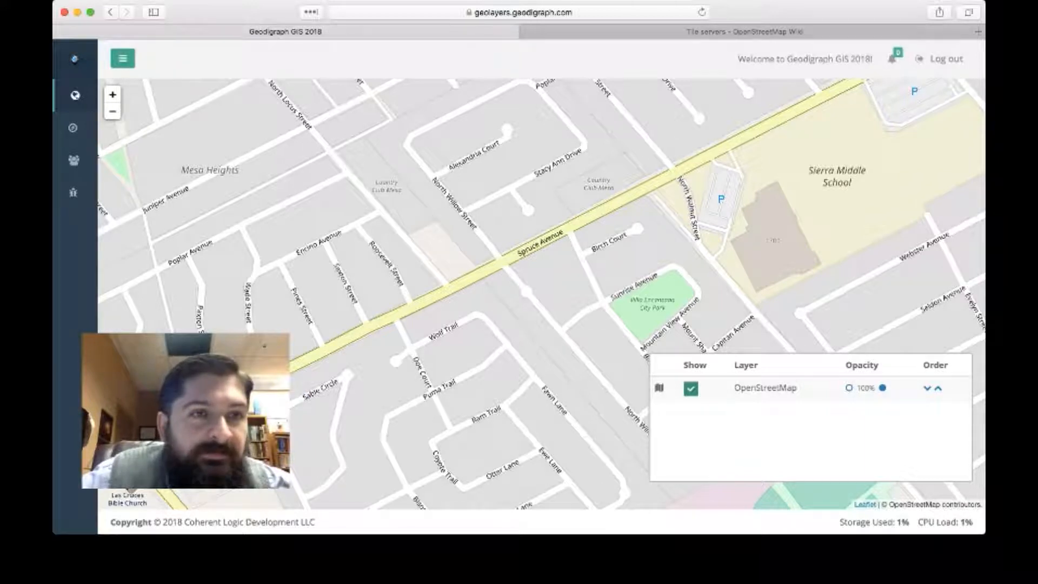
{"action": "left_click", "coordinate": [123, 58]}
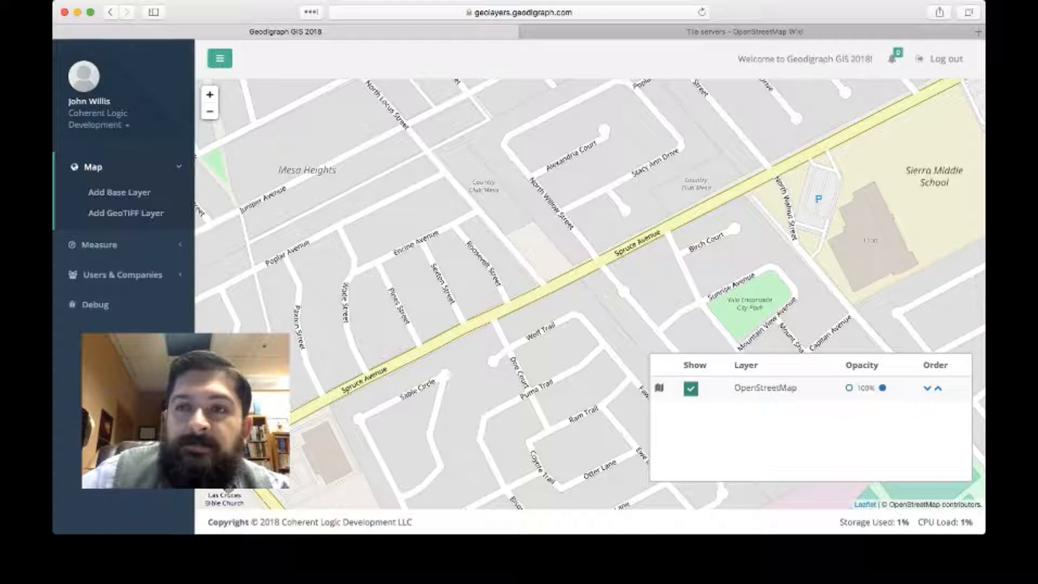
Log out of the current Geodigraph GIS account
{"action": "left_click", "coordinate": [941, 59]}
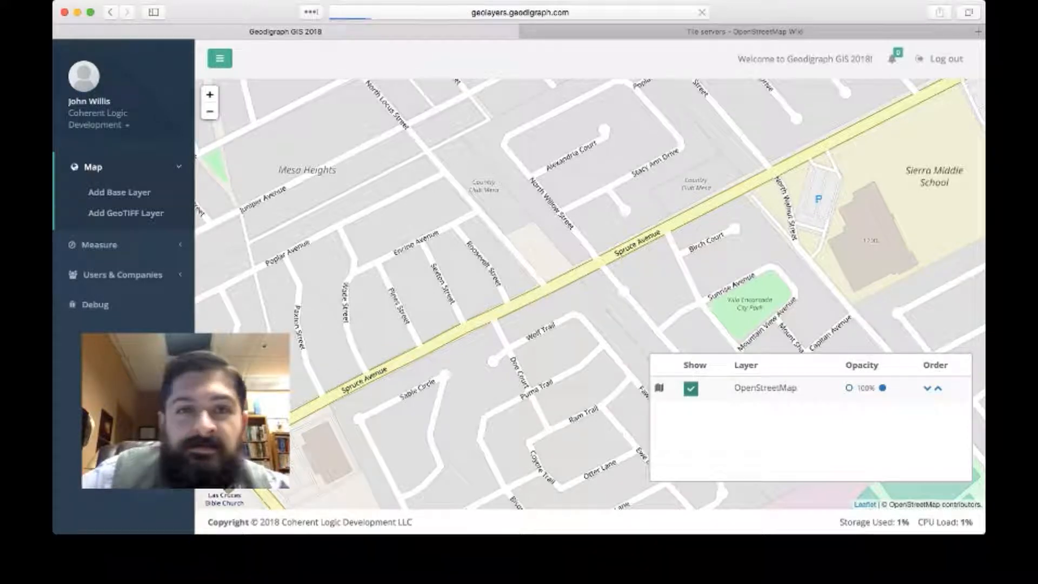